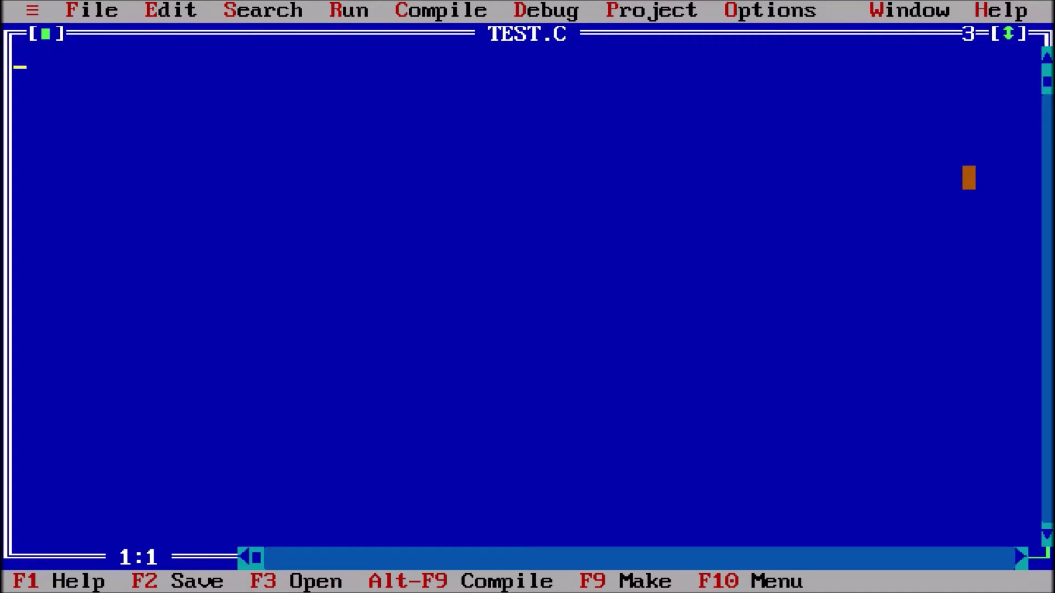
# Step: Create a new blank file, NONAME00.CPP, and maximise its editor window
pyautogui.click(97, 10)
pyautogui.click(125, 58)
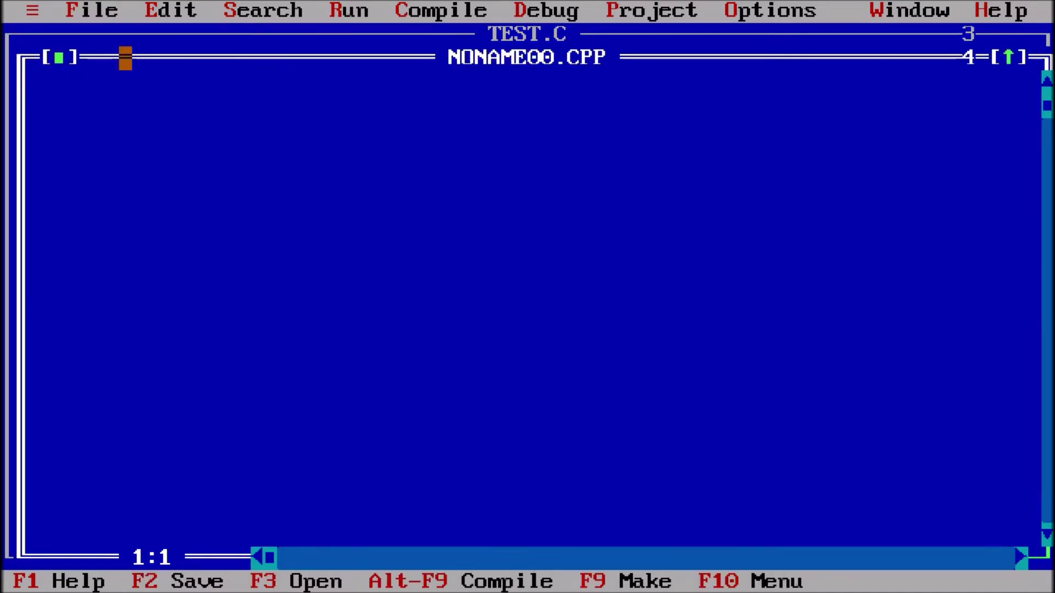
pyautogui.click(1009, 57)
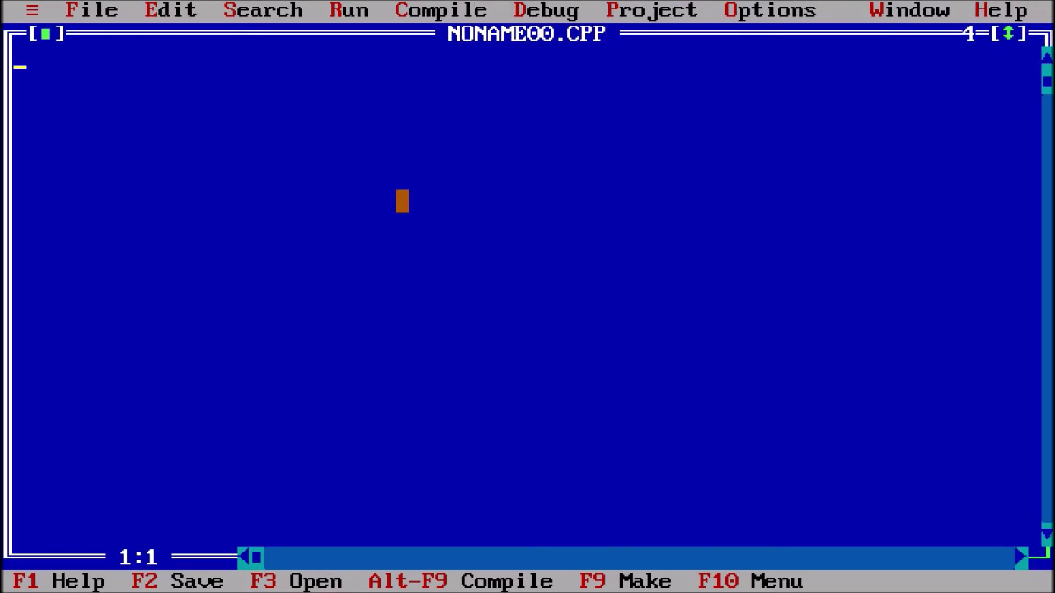
# Step: Save the blank file as C:\TURBOC3\BIN\DETAILS.C
pyautogui.click(86, 10)
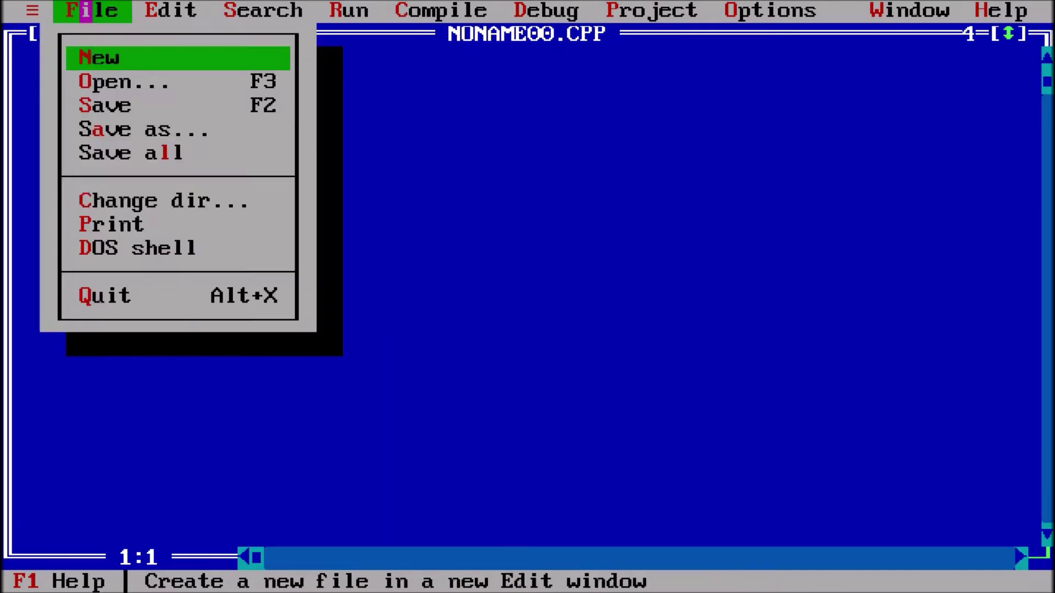
pyautogui.click(127, 105)
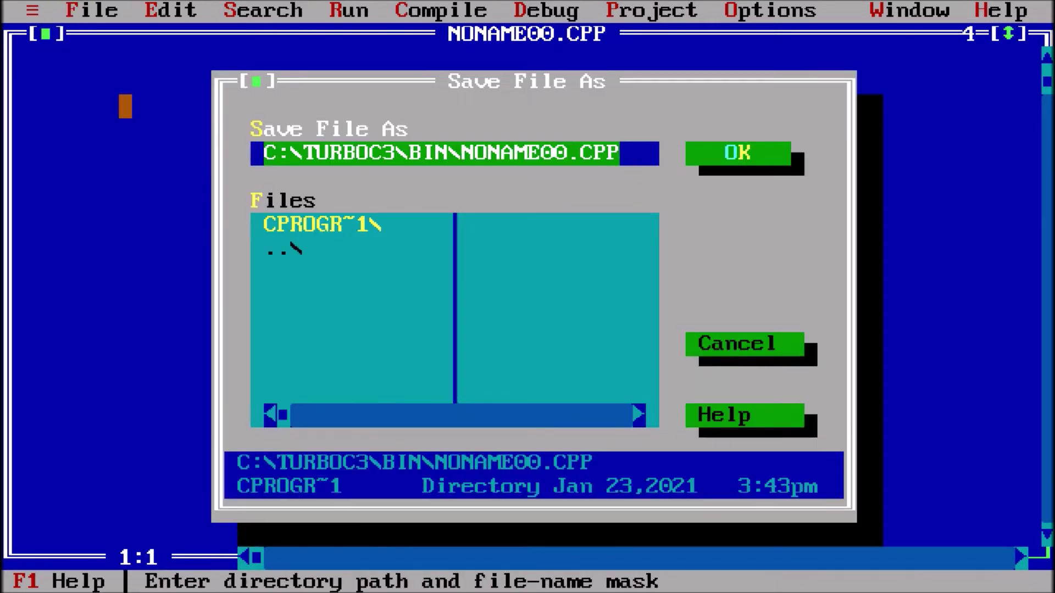
pyautogui.press('End')
pyautogui.press('BackSpace')
pyautogui.press('BackSpace')
pyautogui.press('BackSpace')
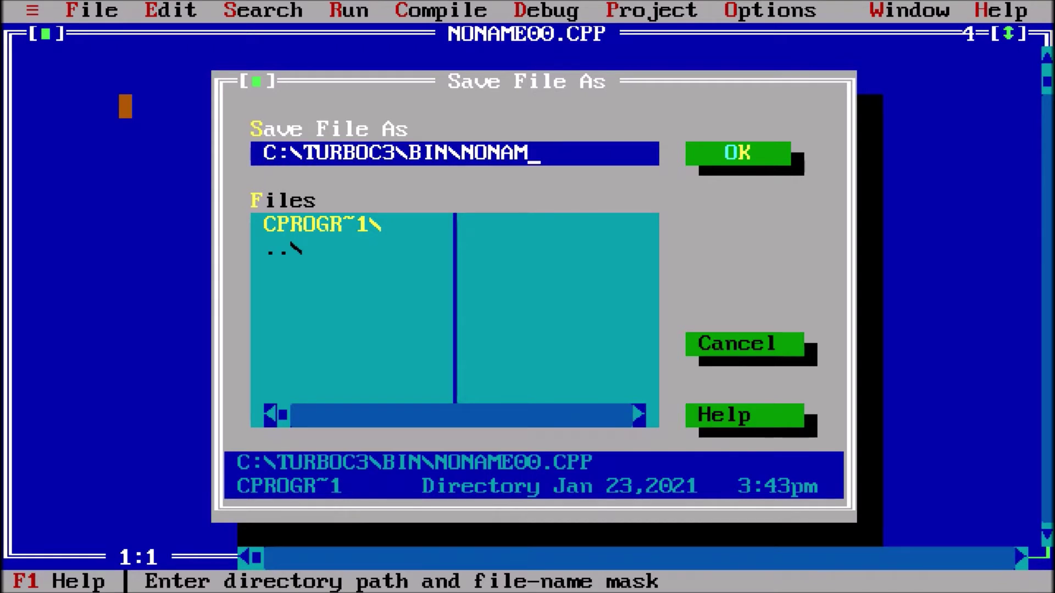
pyautogui.press('BackSpace')
pyautogui.press('BackSpace')
pyautogui.press('BackSpace')
pyautogui.press('BackSpace')
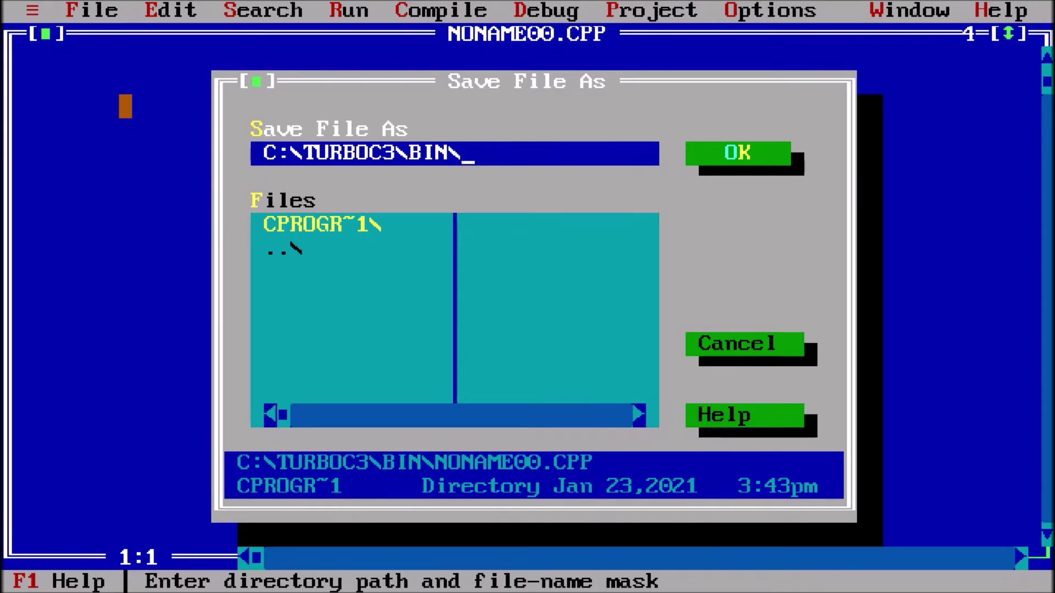
pyautogui.write('detai')
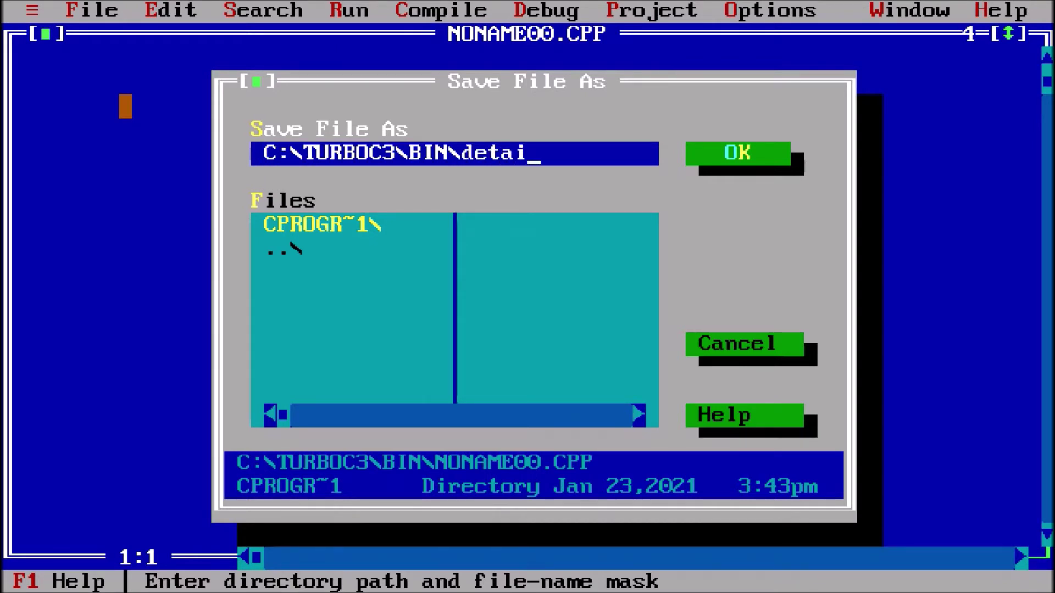
pyautogui.write('ls.c')
pyautogui.press('Return')
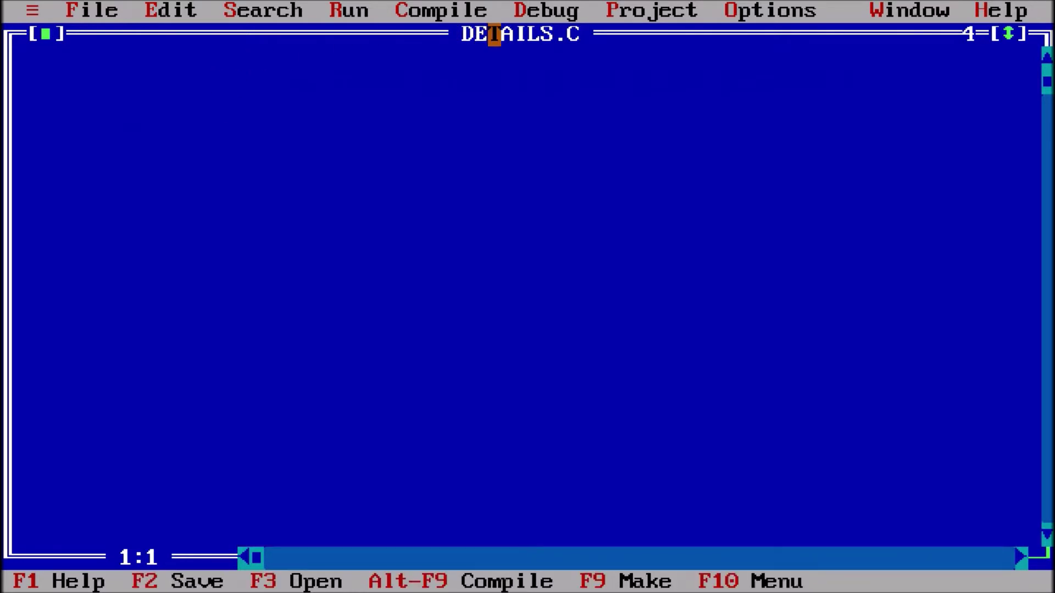
pyautogui.write('v')
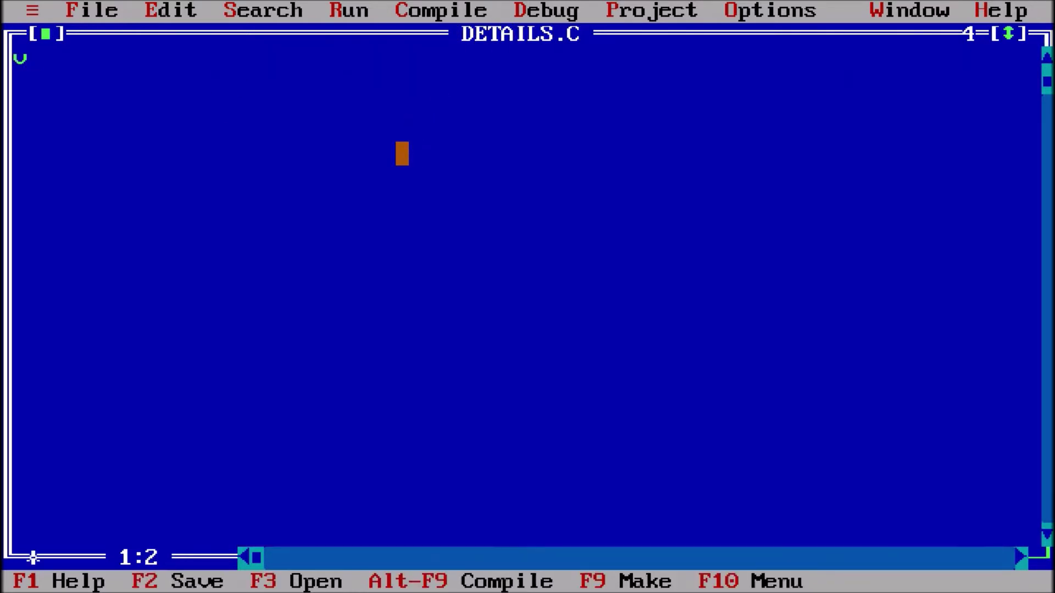
pyautogui.write('oid main')
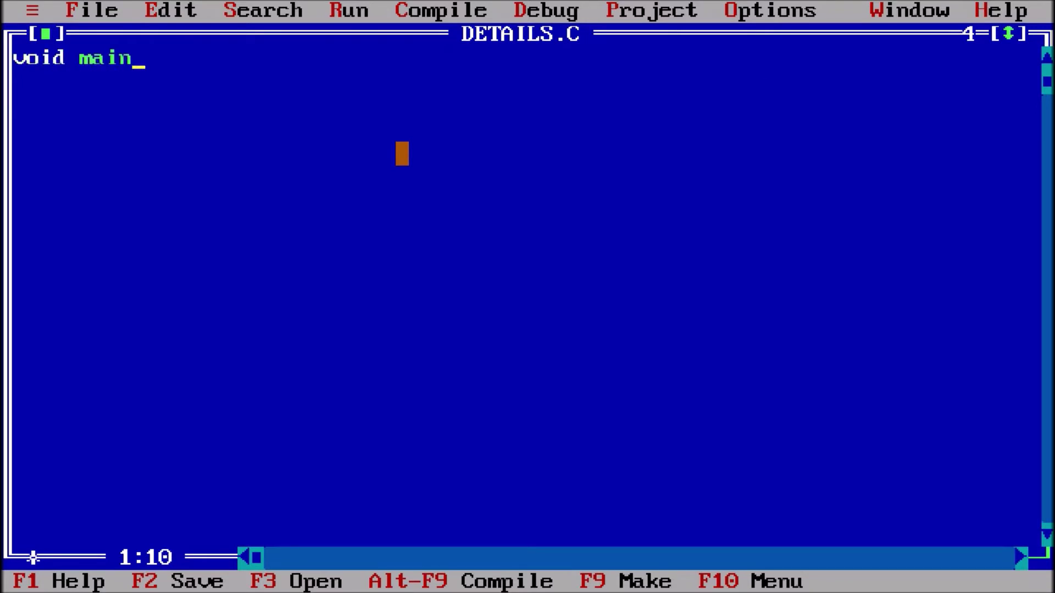
pyautogui.write('()')
# Step: Write void main() with braces around an indented empty printf(); statement
pyautogui.press('Return')
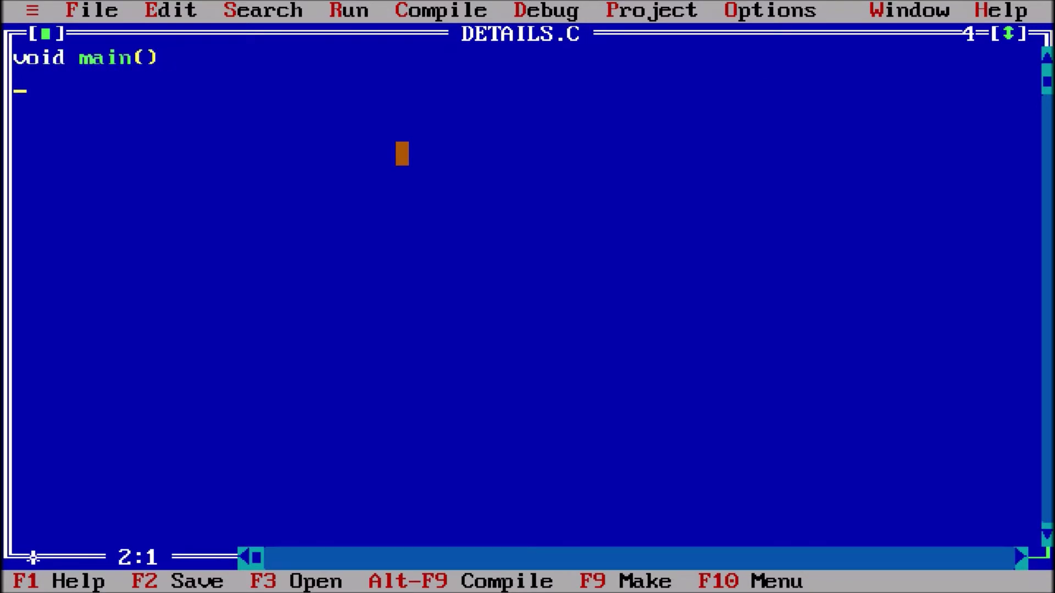
pyautogui.write('{')
pyautogui.press('Return')
pyautogui.write('}')
pyautogui.press('Home')
pyautogui.hotkey('ctrl', 'n')
pyautogui.press('Tab')
pyautogui.write('pr')
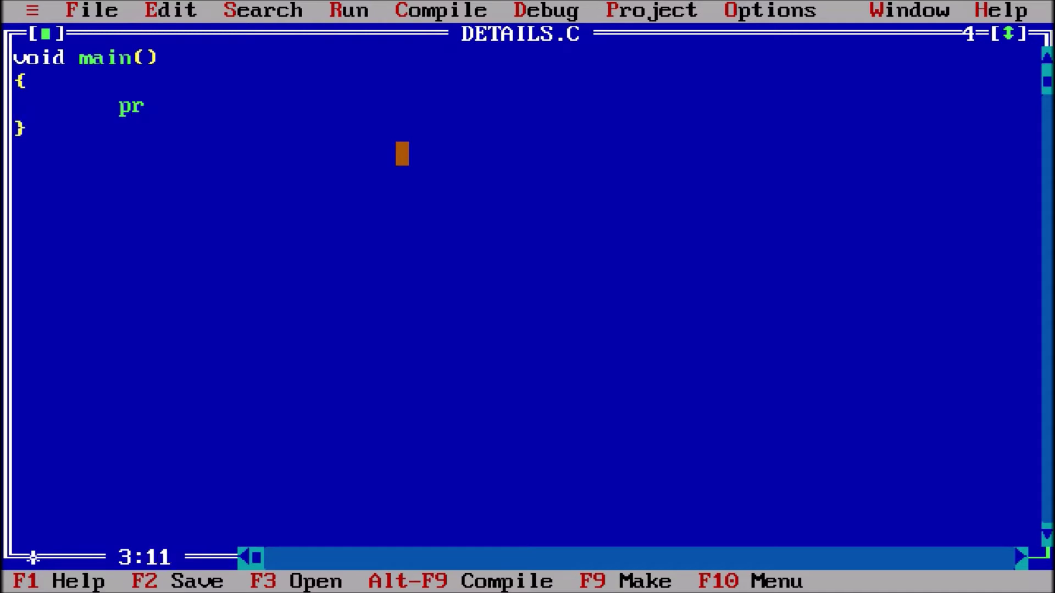
pyautogui.write('intf(')
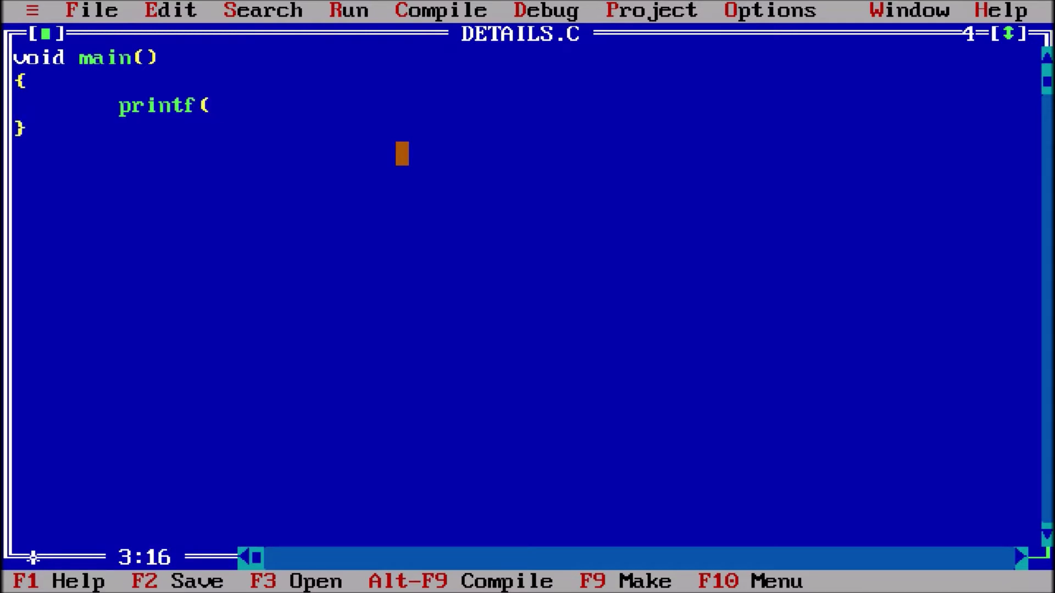
pyautogui.write(');')
# Step: Insert a blank first line above void main()
pyautogui.press('Up')
pyautogui.press('Up')
pyautogui.press('Home')
pyautogui.press('Return')
pyautogui.press('Up')
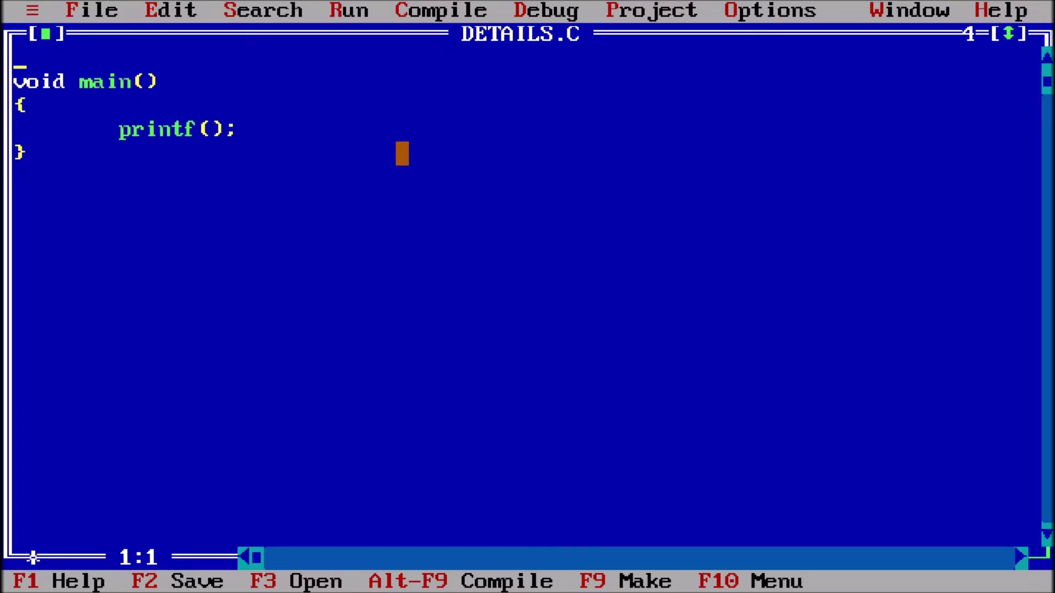
pyautogui.write('#include')
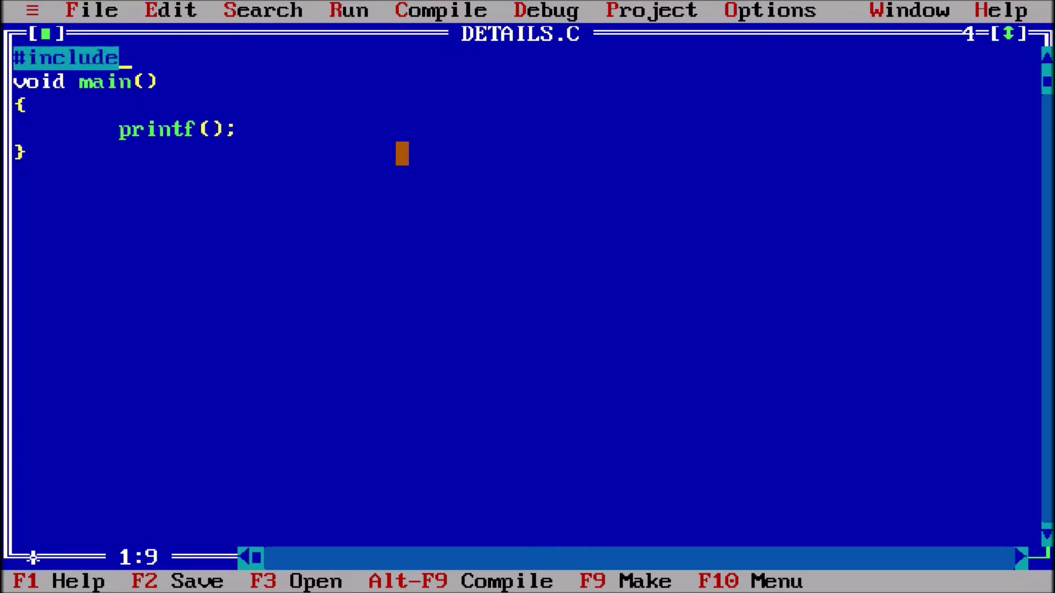
pyautogui.write('<stdio')
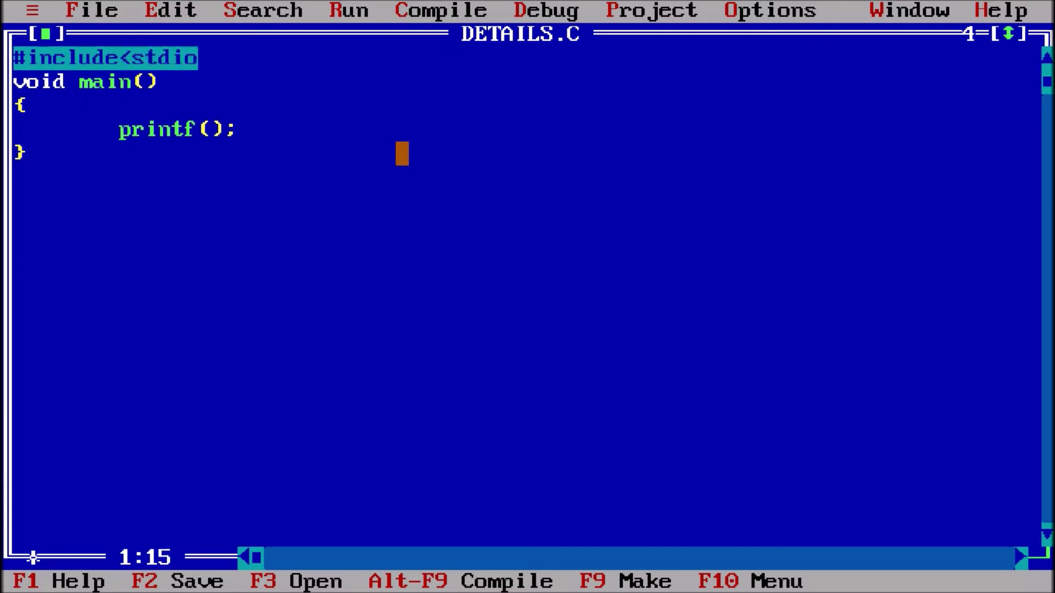
pyautogui.write('.h>')
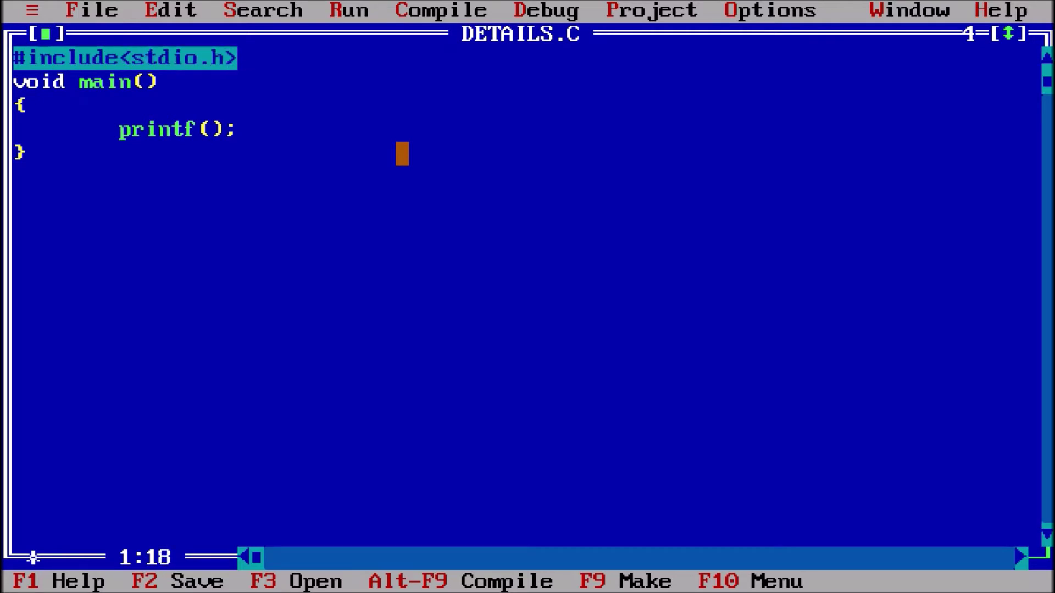
# Step: Add #include<stdio.h>, give printf a quoted name, then compile, run and view the output
pyautogui.press('Down')
pyautogui.press('Down')
pyautogui.press('Down')
pyautogui.press('Left')
pyautogui.press('Left')
pyautogui.write('"')
pyautogui.write('Ankit ')
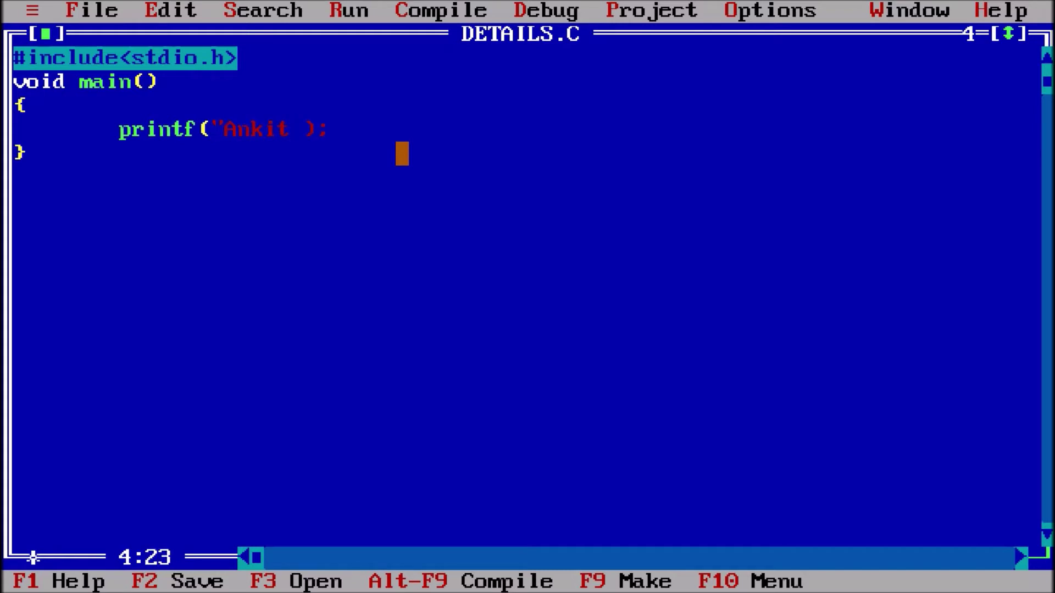
pyautogui.write('Veram')
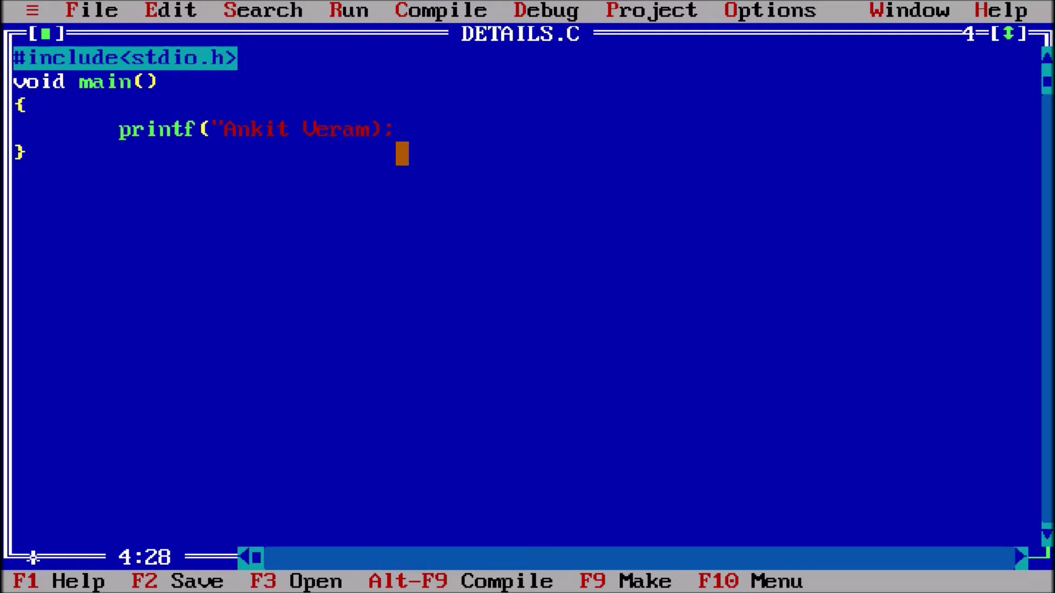
pyautogui.write('ma"')
pyautogui.hotkey('ctrl', 'F9')
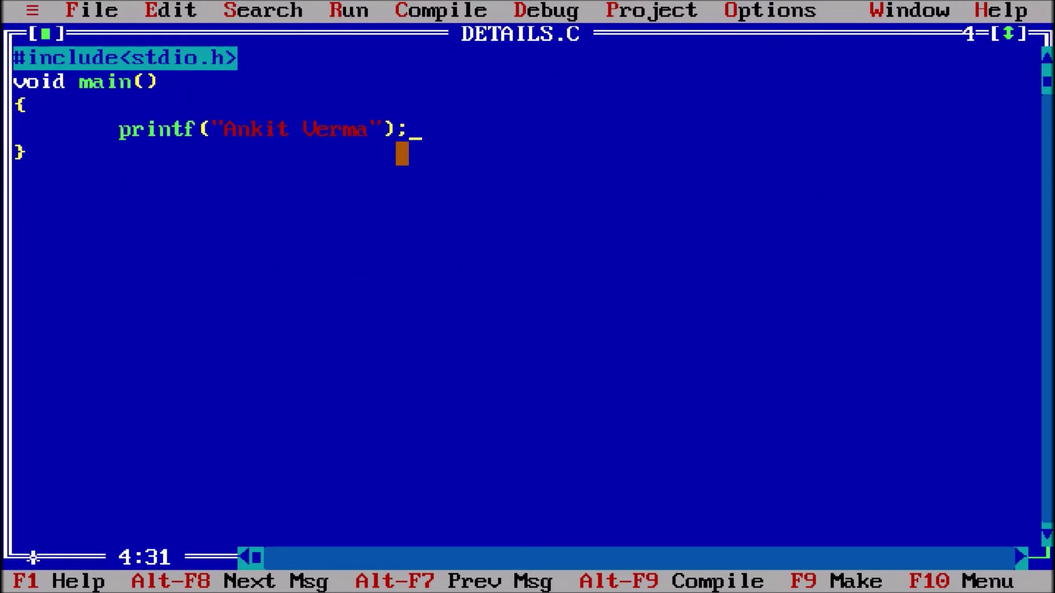
pyautogui.hotkey('alt', 'F5')
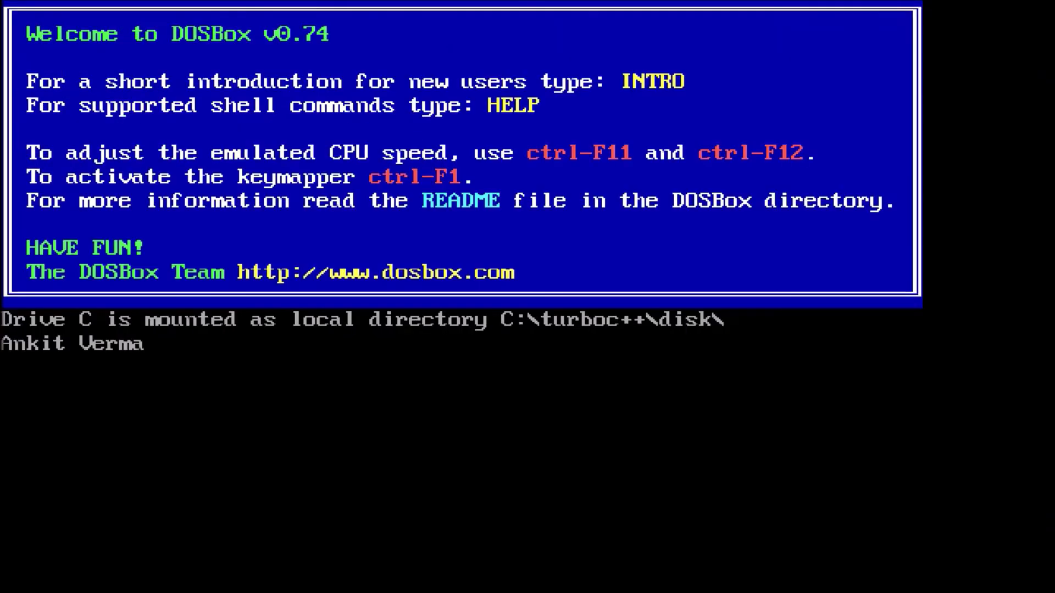
pyautogui.press('Return')
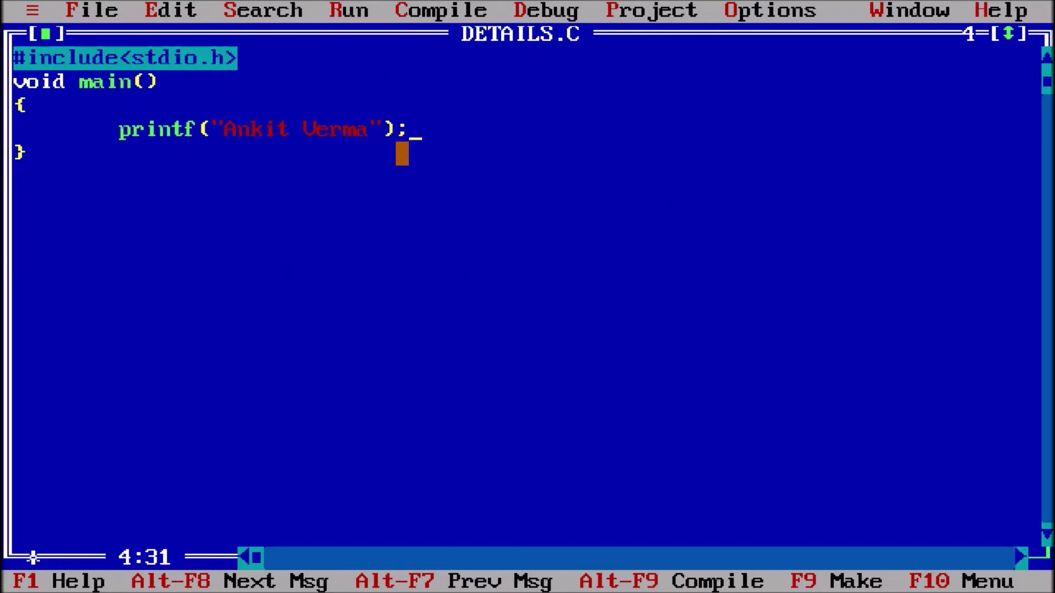
# Step: Add getch(); after the printf and a new line below the stdio.h include
pyautogui.press('Return')
pyautogui.write('getch')
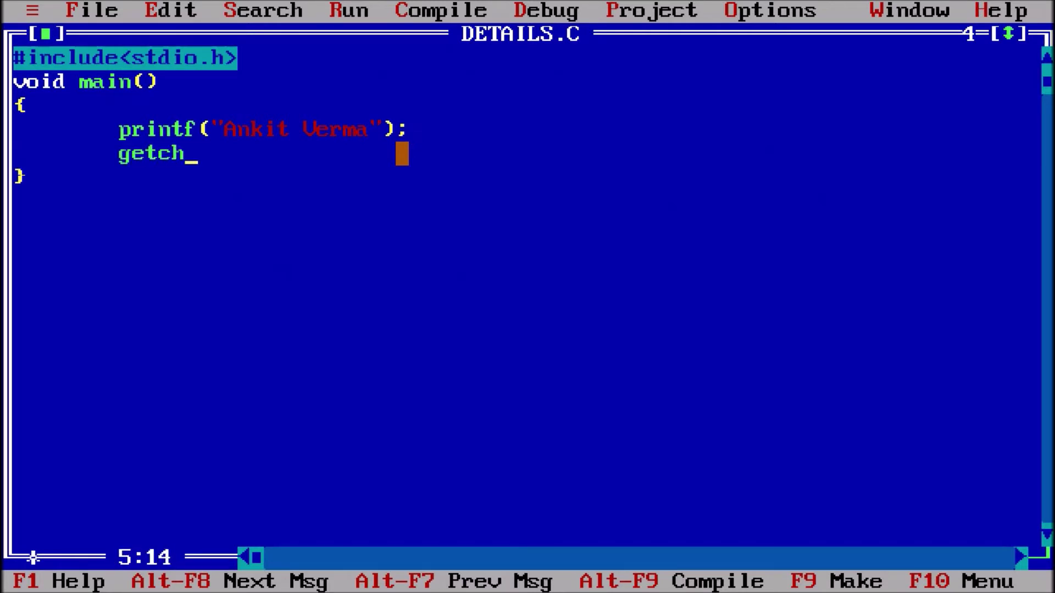
pyautogui.write('();')
pyautogui.press('Up')
pyautogui.press('Up')
pyautogui.press('Up')
pyautogui.press('Up')
pyautogui.press('Right')
pyautogui.press('Return')
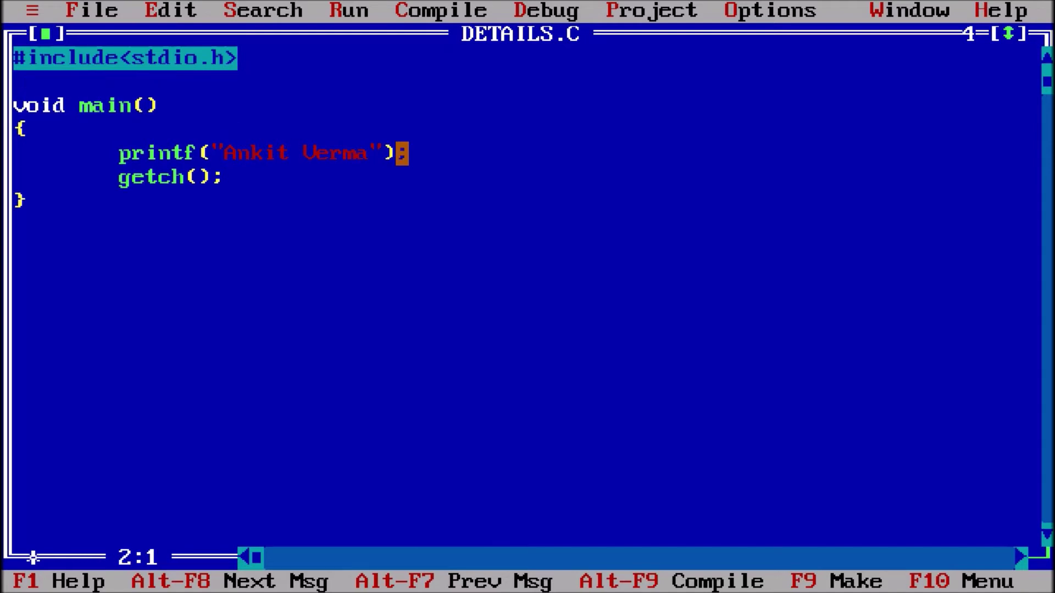
pyautogui.write('#include')
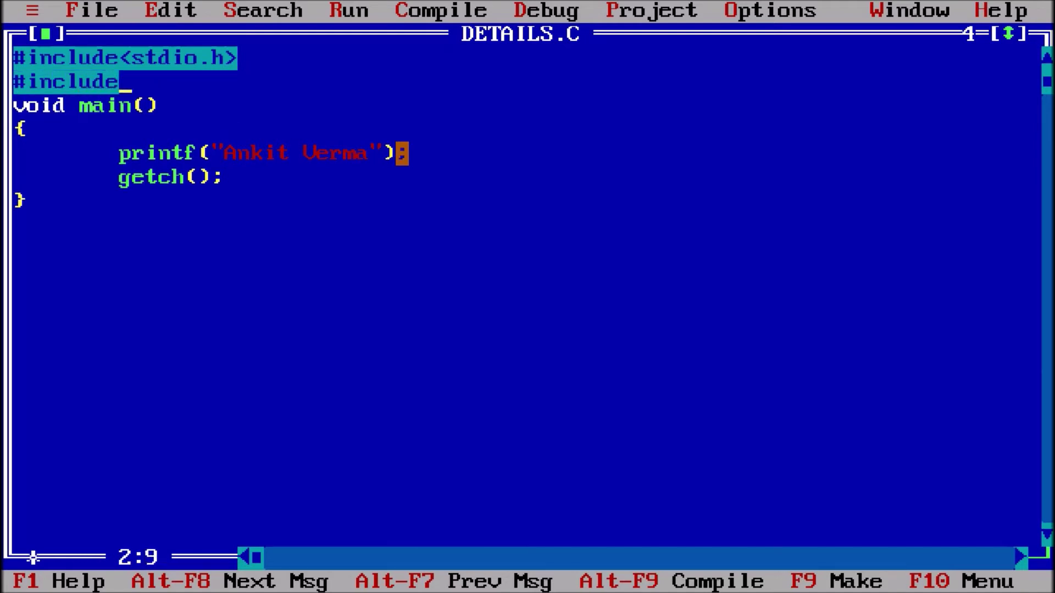
pyautogui.write('<conio.')
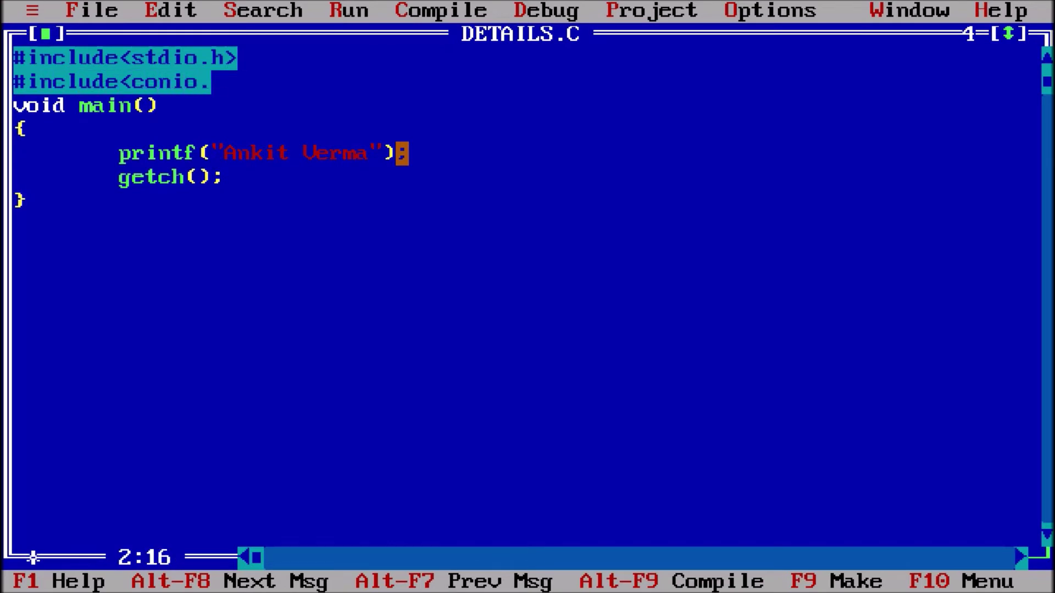
pyautogui.write('h>')
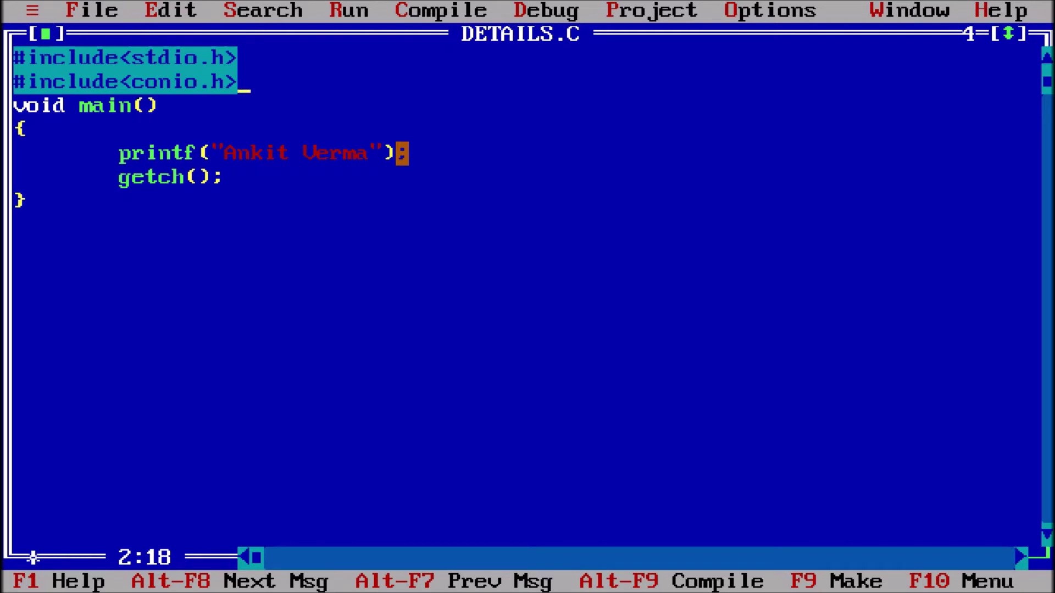
# Step: Add #include<conio.h> as line 2 and rerun to check the name prints
pyautogui.hotkey('ctrl', 'F9')
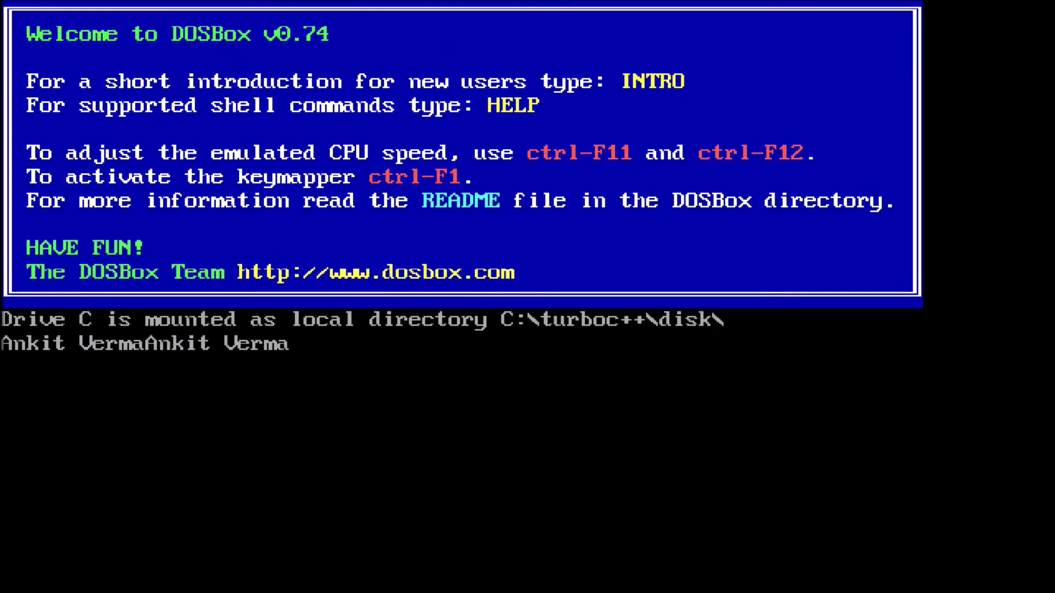
pyautogui.press('Return')
# Step: Insert clrscr(); above the name printf, run the program, and return to the printf line
pyautogui.press('Down')
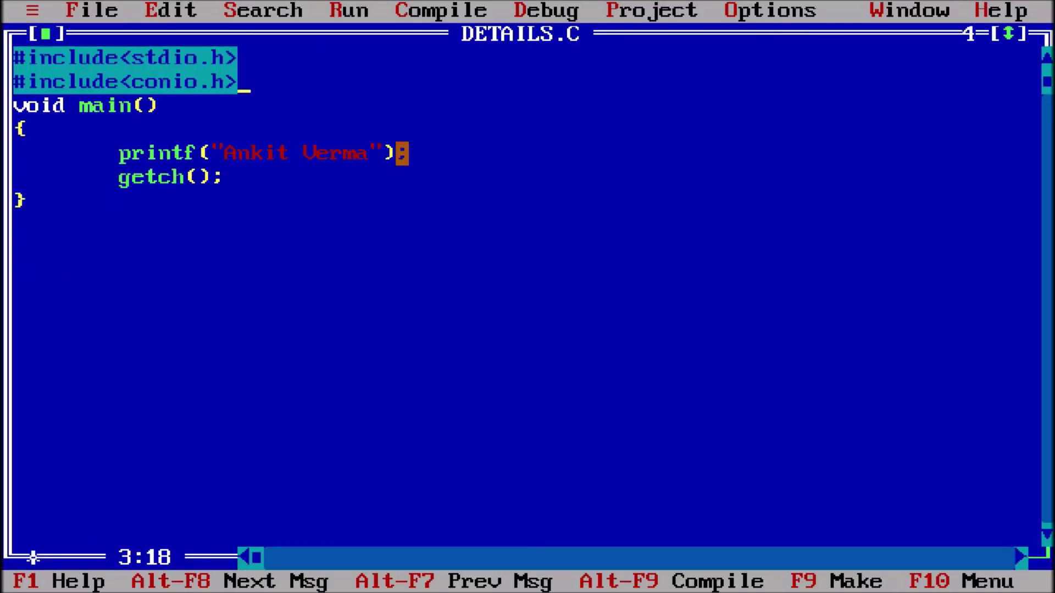
pyautogui.press('Down')
pyautogui.press('Down')
pyautogui.press('Left')
pyautogui.press('Home')
pyautogui.press('Return')
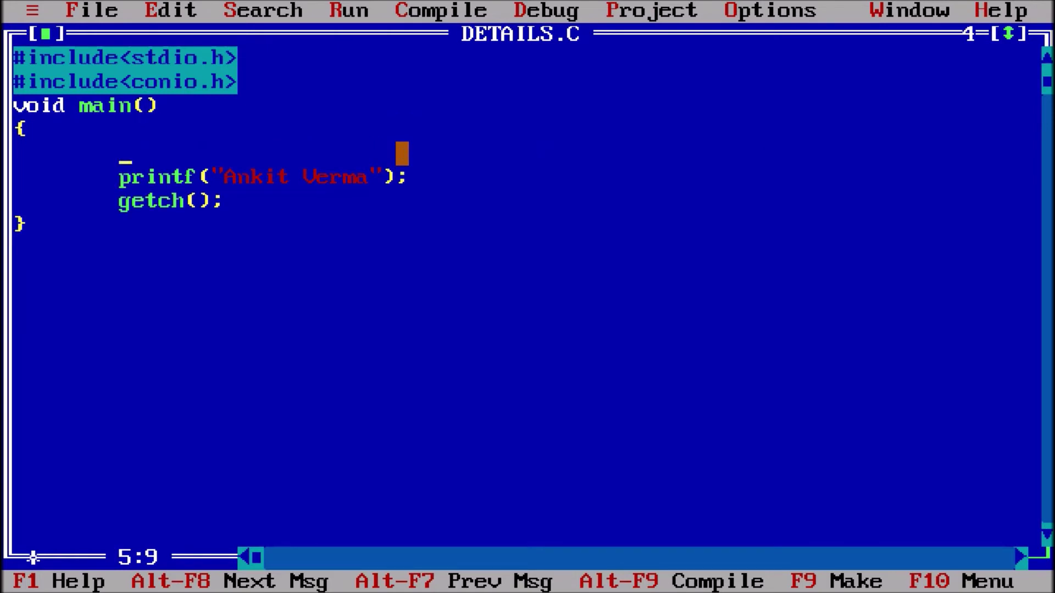
pyautogui.write('clrscr')
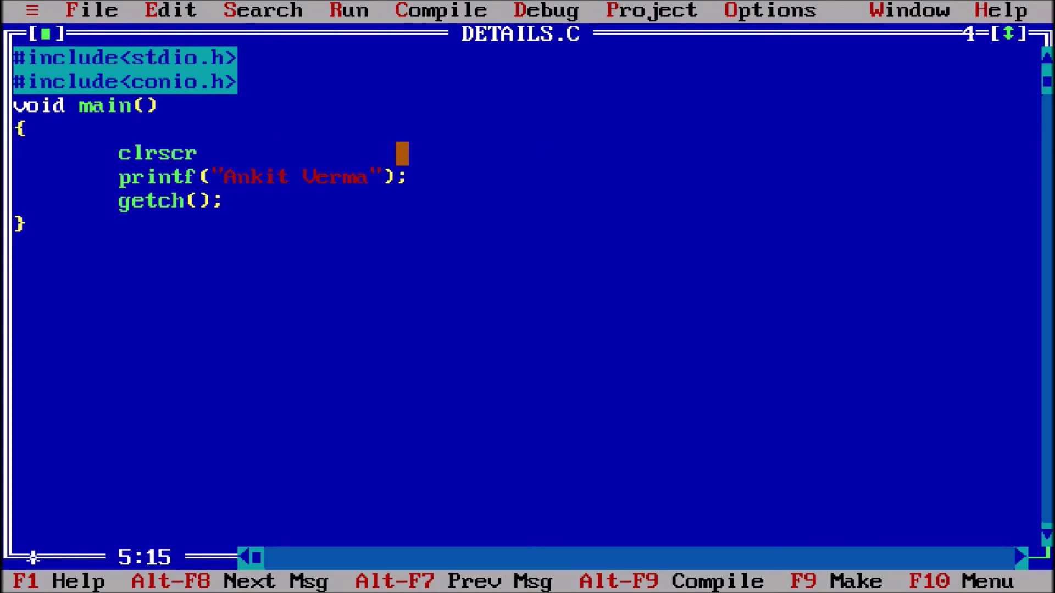
pyautogui.write('();')
pyautogui.press('End')
pyautogui.press('Return')
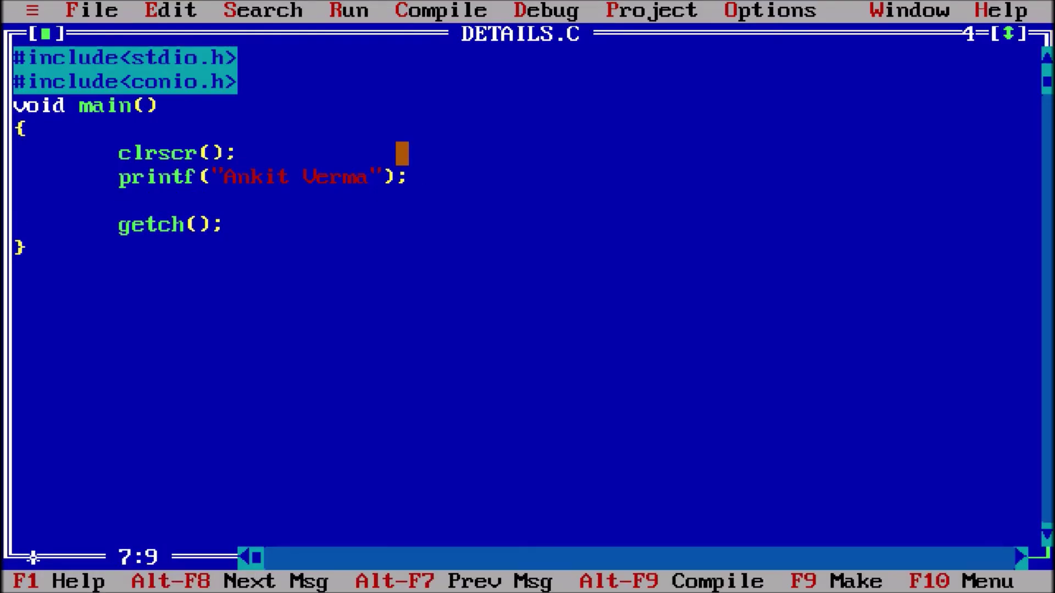
pyautogui.write('printf')
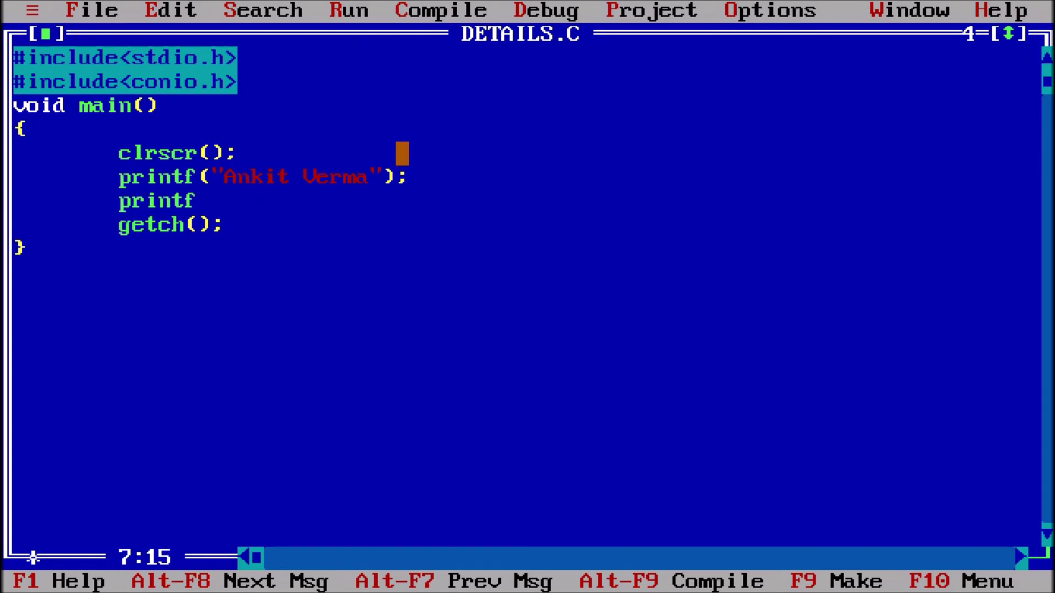
pyautogui.write('("DOB')
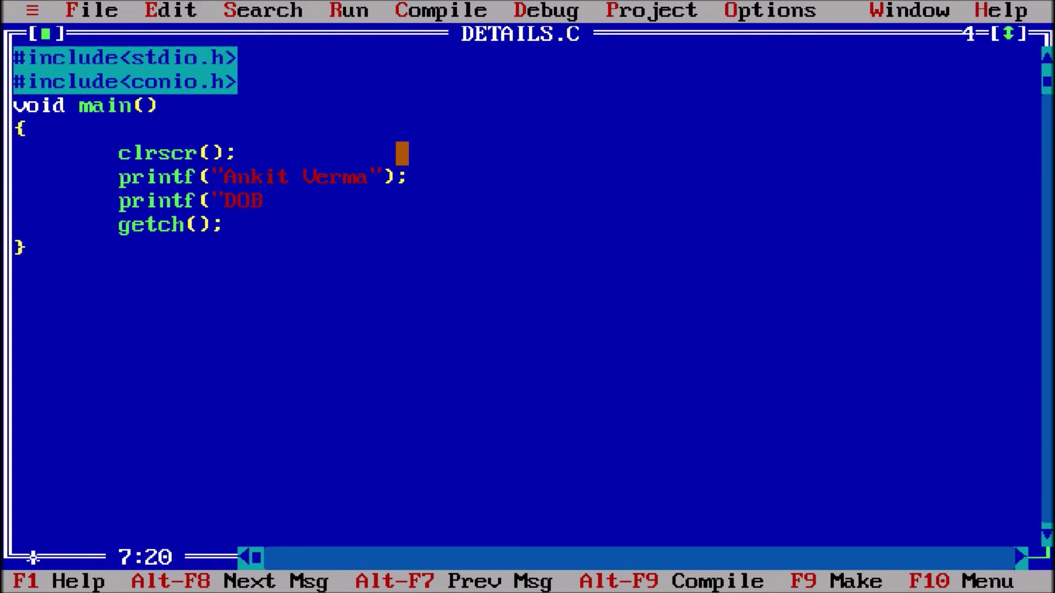
pyautogui.write('");')
# Step: Add printf("\nDOB"); so DOB prints on its own line, and run to confirm
pyautogui.press('Left')
pyautogui.press('Left')
pyautogui.press('Left')
pyautogui.press('Left')
pyautogui.press('Left')
pyautogui.press('Left')
pyautogui.write('\\n')
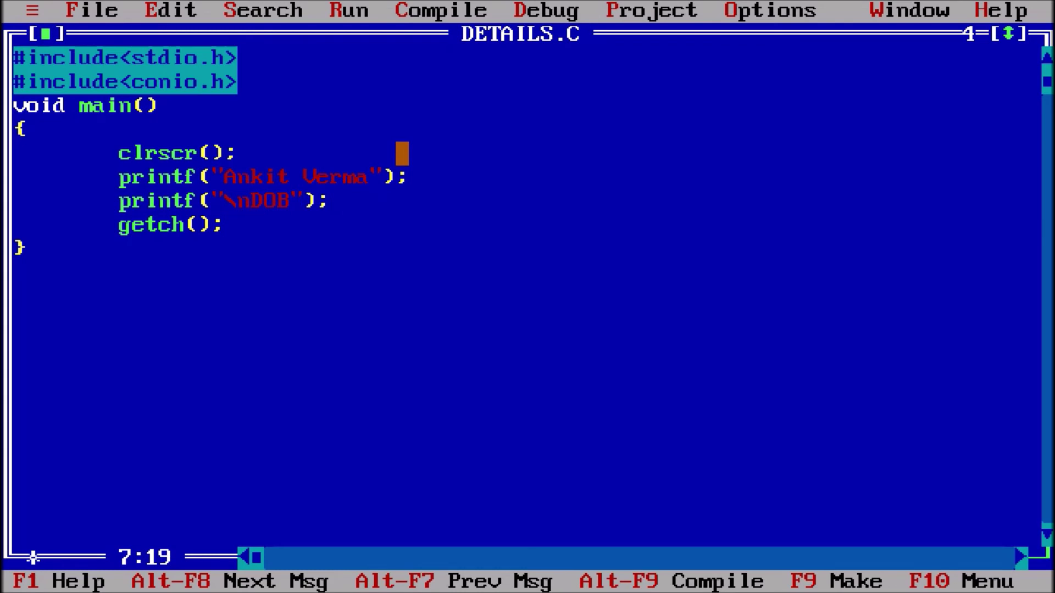
pyautogui.hotkey('ctrl', 'F9')
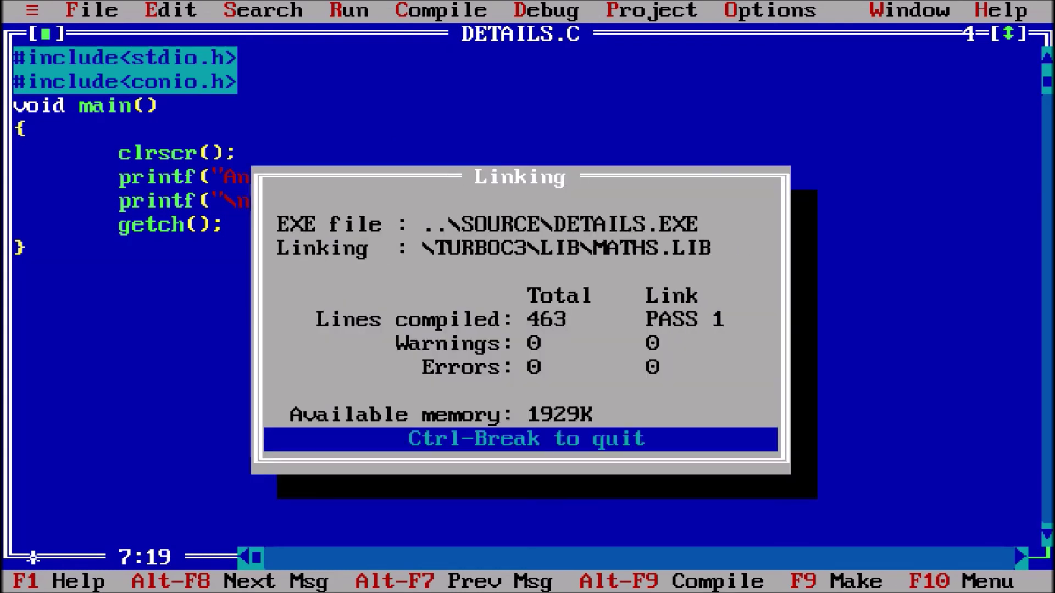
pyautogui.press('Return')
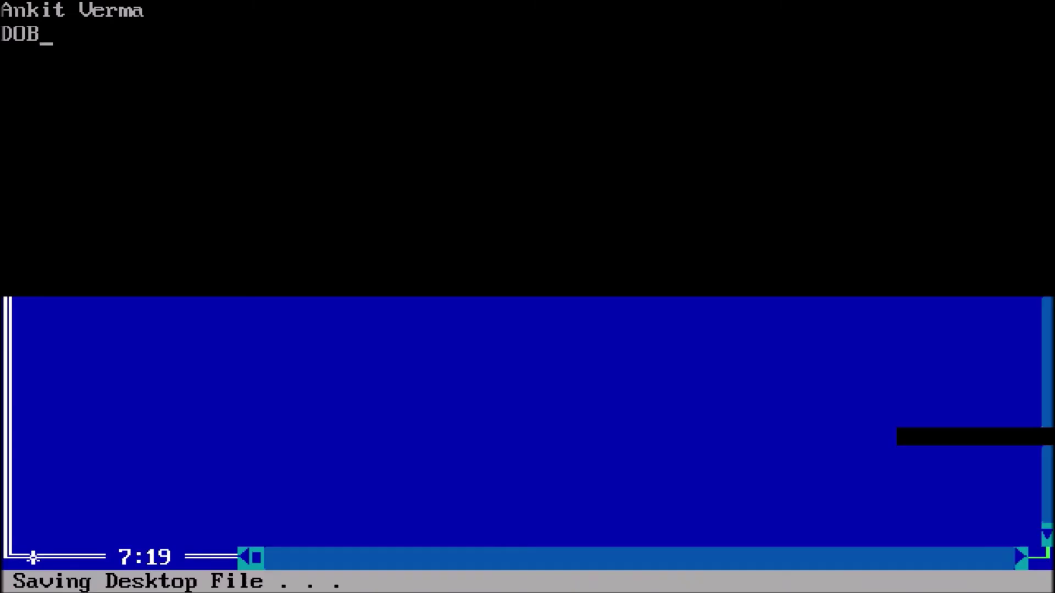
pyautogui.press('Right')
pyautogui.press('Right')
pyautogui.press('Right')
pyautogui.press('Right')
pyautogui.press('End')
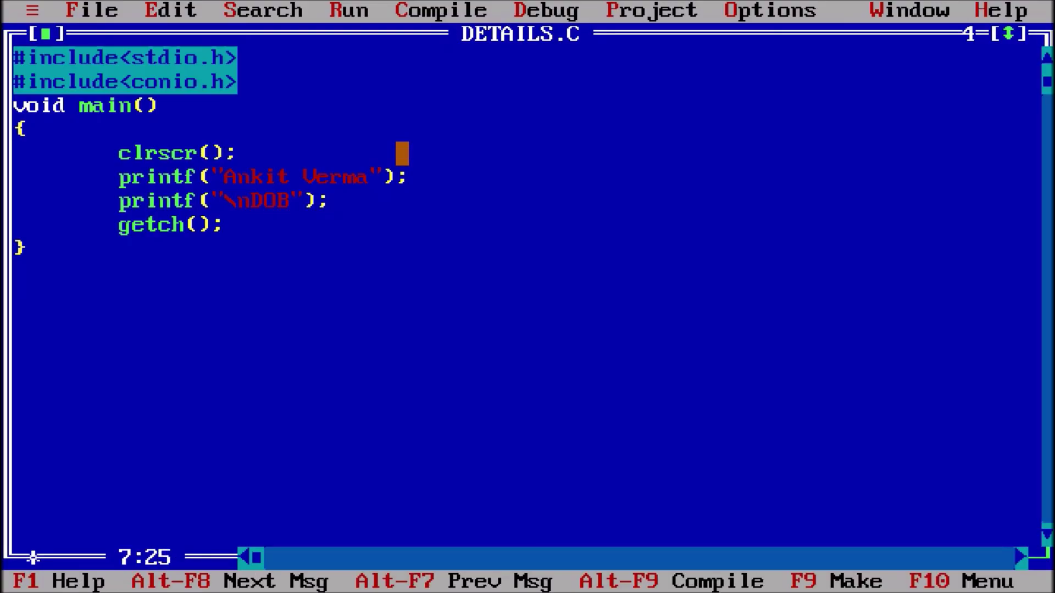
pyautogui.press('Return')
pyautogui.write('printf')
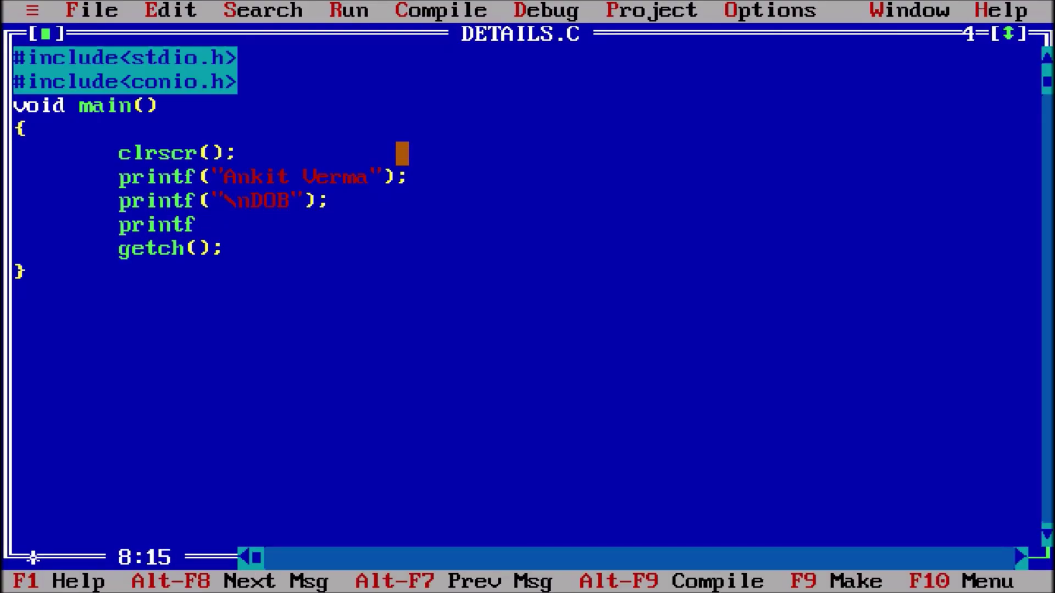
pyautogui.write('("')
pyautogui.write('Addres')
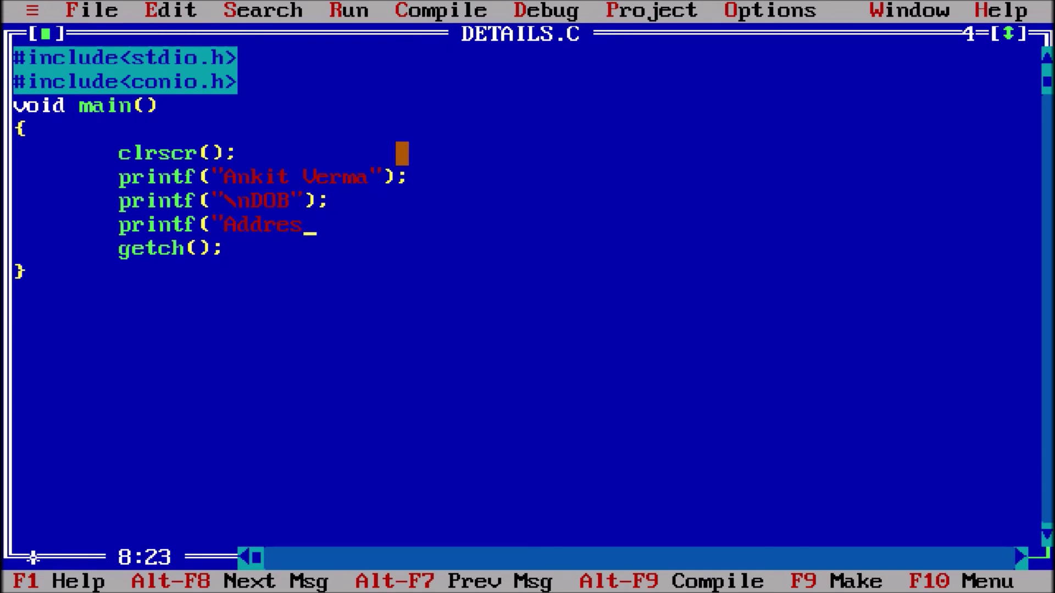
pyautogui.write('s')
# Step: Replace Address with Janakpuri Delhi in the new printf and run the program
pyautogui.press('BackSpace')
pyautogui.press('BackSpace')
pyautogui.press('BackSpace')
pyautogui.press('BackSpace')
pyautogui.press('BackSpace')
pyautogui.write('Janakp')
pyautogui.write('uri Del')
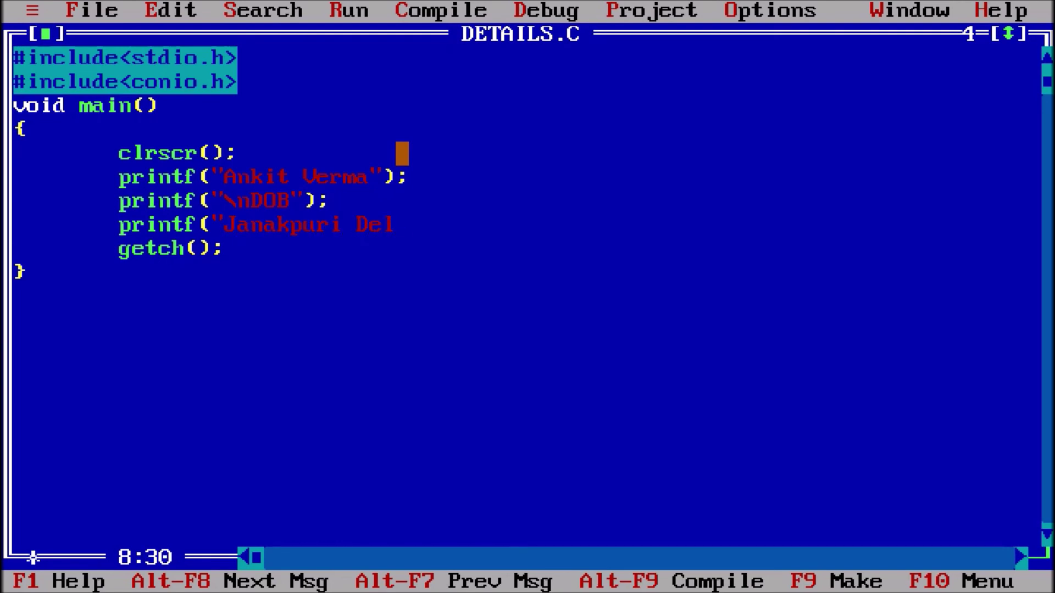
pyautogui.write('hi"')
pyautogui.write(');')
pyautogui.hotkey('ctrl', 'F9')
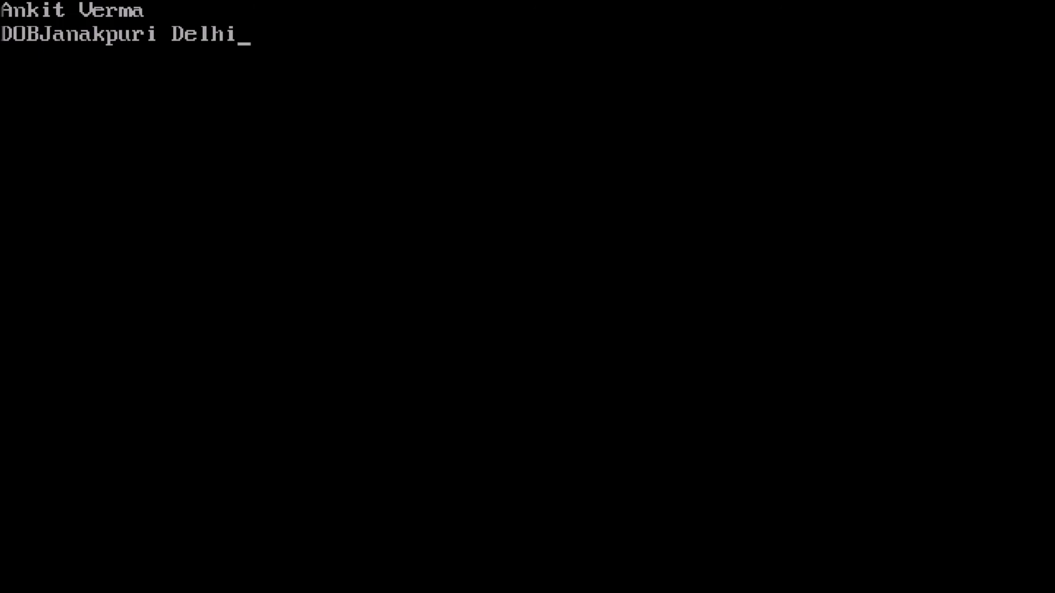
pyautogui.press('Return')
# Step: Add \n before Janakpuri and rerun to show three separate lines
pyautogui.press('Left')
pyautogui.press('Left')
pyautogui.press('Left')
pyautogui.press('Left')
pyautogui.press('Left')
pyautogui.press('Left')
pyautogui.press('Left')
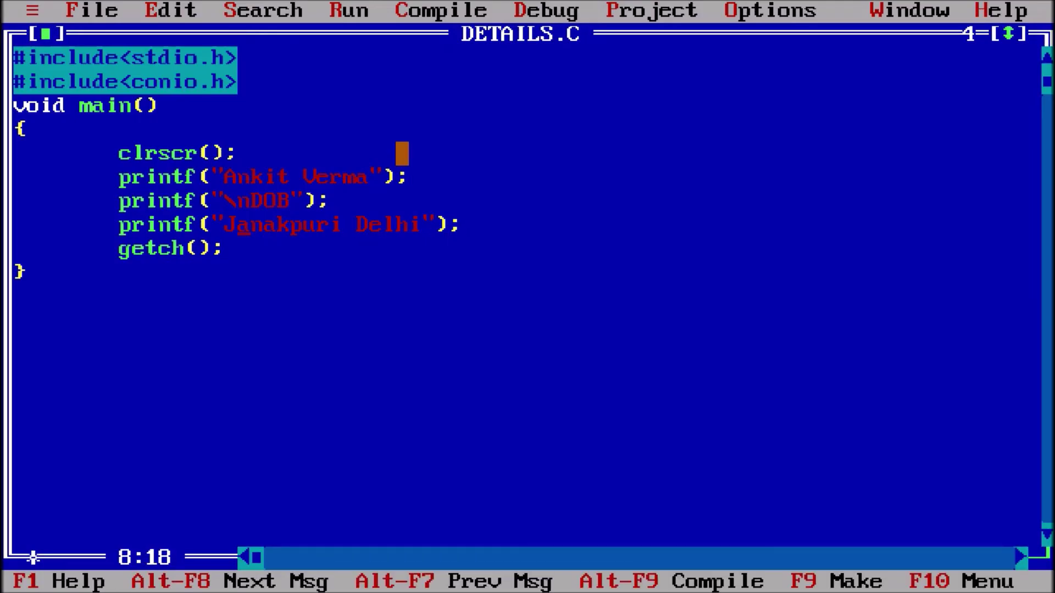
pyautogui.press('Left')
pyautogui.write('\\n')
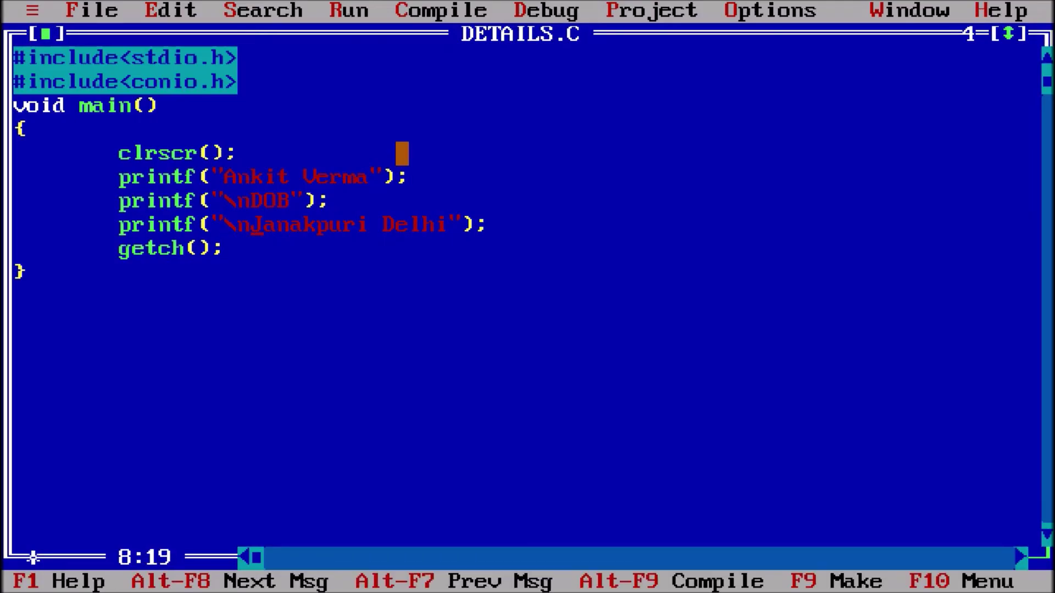
pyautogui.hotkey('ctrl', 'F9')
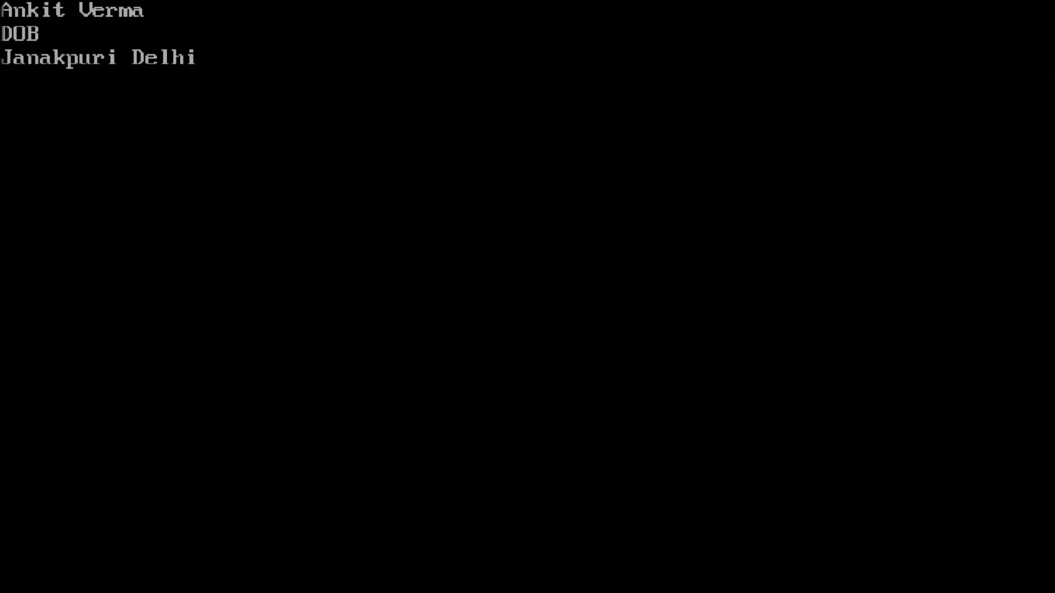